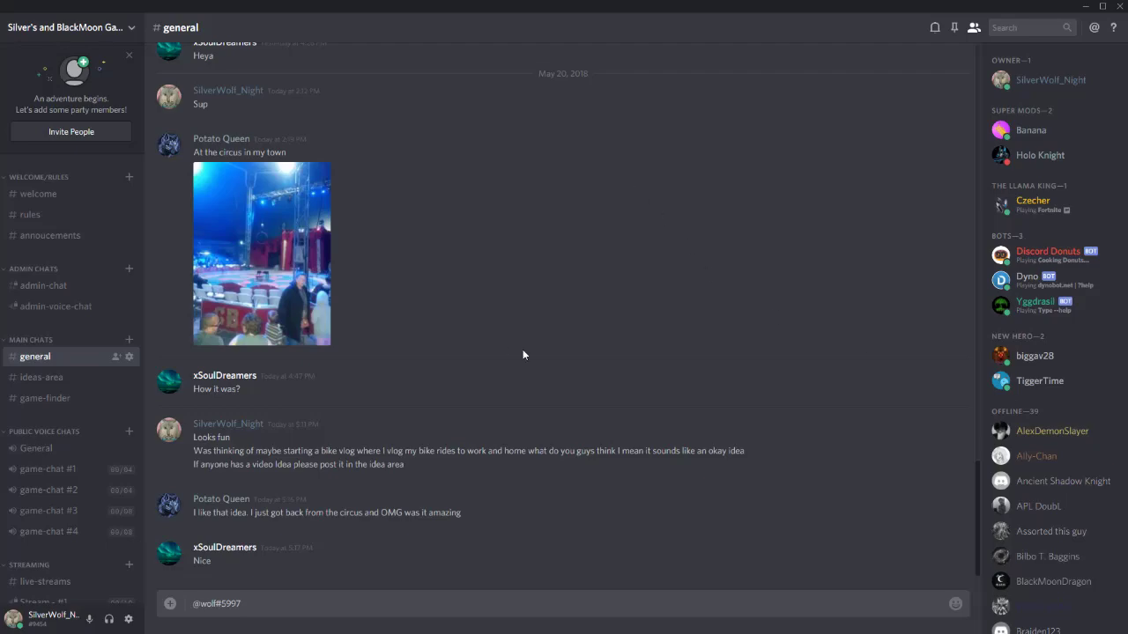
{"action": "scroll", "coordinate": [542, 337], "scroll_direction": "up", "scroll_amount": 6}
{"action": "scroll", "coordinate": [700, 199], "scroll_direction": "up", "scroll_amount": 3}
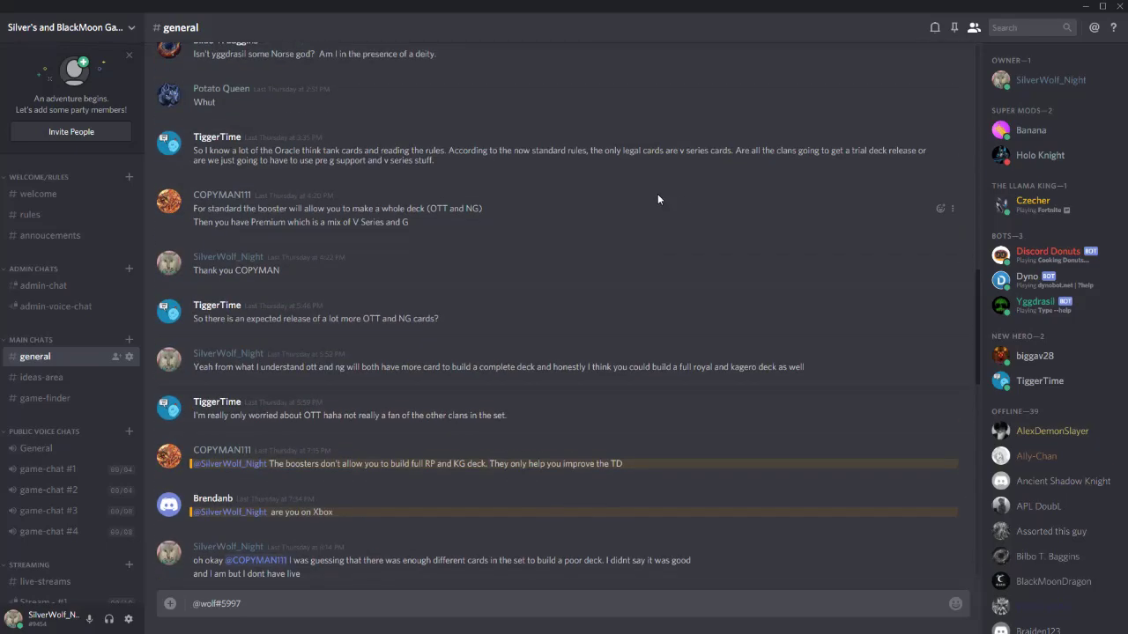
{"action": "scroll", "coordinate": [688, 203], "scroll_direction": "down", "scroll_amount": 4}
{"action": "scroll", "coordinate": [719, 223], "scroll_direction": "down", "scroll_amount": 3}
{"action": "scroll", "coordinate": [739, 155], "scroll_direction": "down", "scroll_amount": 3}
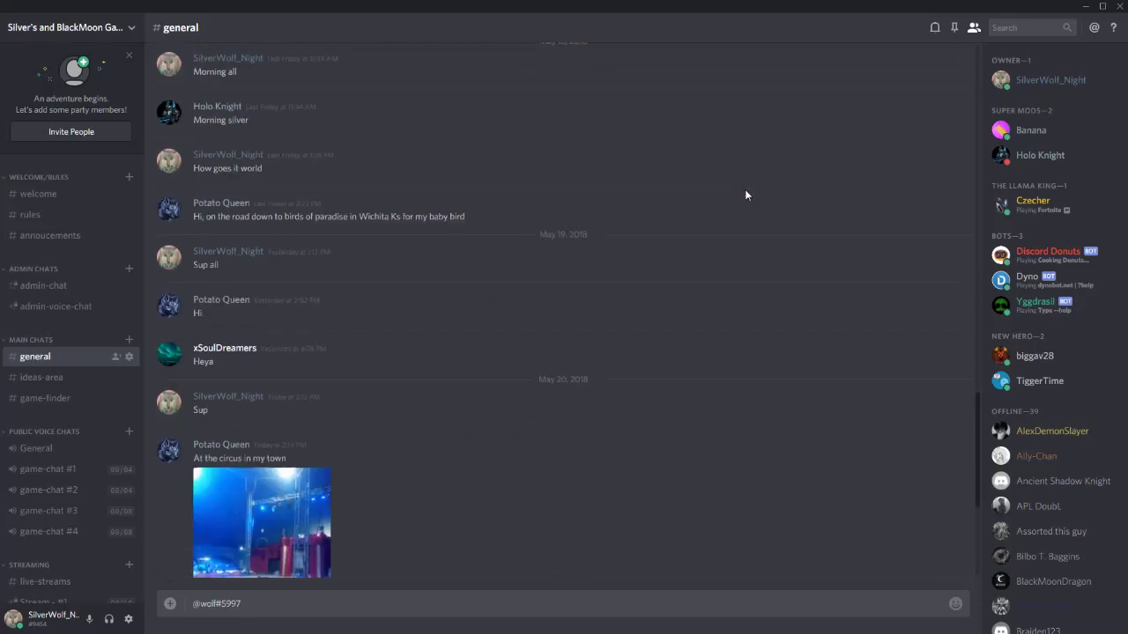
{"action": "scroll", "coordinate": [745, 194], "scroll_direction": "down", "scroll_amount": 4}
{"action": "scroll", "coordinate": [722, 251], "scroll_direction": "down", "scroll_amount": 3}
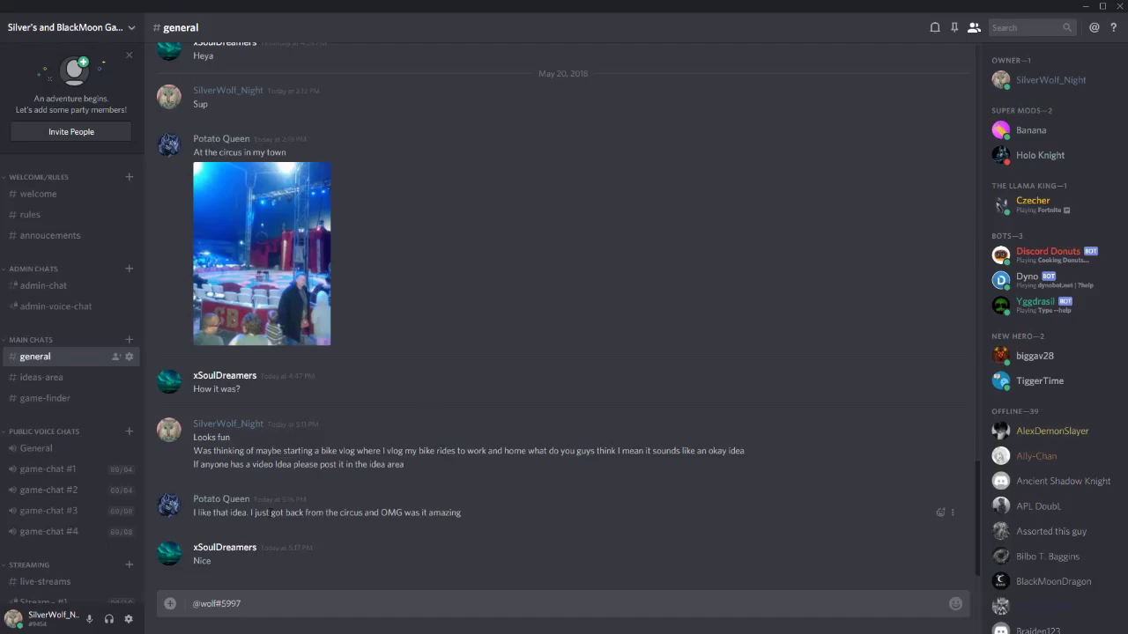
{"action": "scroll", "coordinate": [344, 293], "scroll_direction": "up", "scroll_amount": 5}
{"action": "scroll", "coordinate": [344, 293], "scroll_direction": "up", "scroll_amount": 5}
{"action": "scroll", "coordinate": [369, 287], "scroll_direction": "up", "scroll_amount": 3}
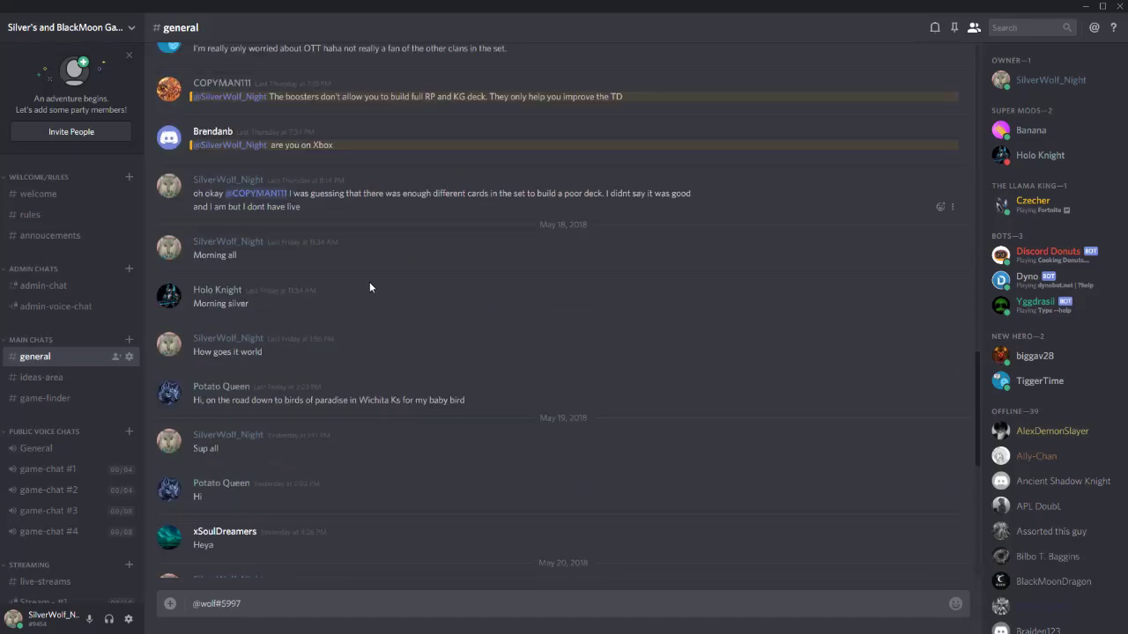
{"action": "scroll", "coordinate": [369, 287], "scroll_direction": "down", "scroll_amount": 10}
{"action": "scroll", "coordinate": [291, 300], "scroll_direction": "up", "scroll_amount": 2}
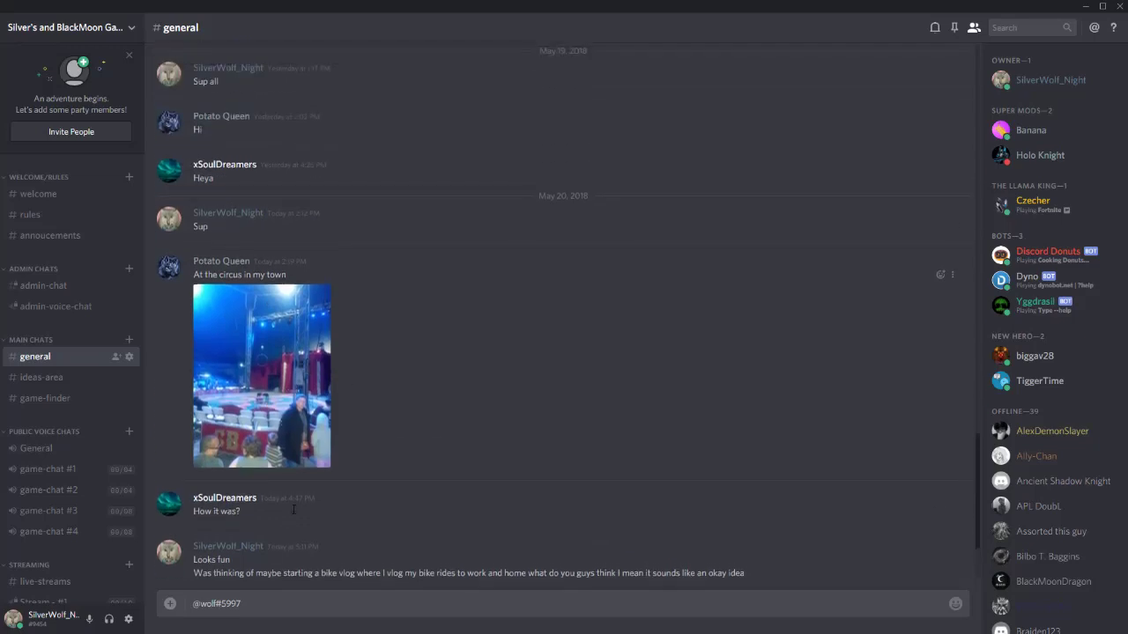
{"action": "scroll", "coordinate": [291, 441], "scroll_direction": "down", "scroll_amount": 3}
{"action": "scroll", "coordinate": [291, 423], "scroll_direction": "down", "scroll_amount": 1}
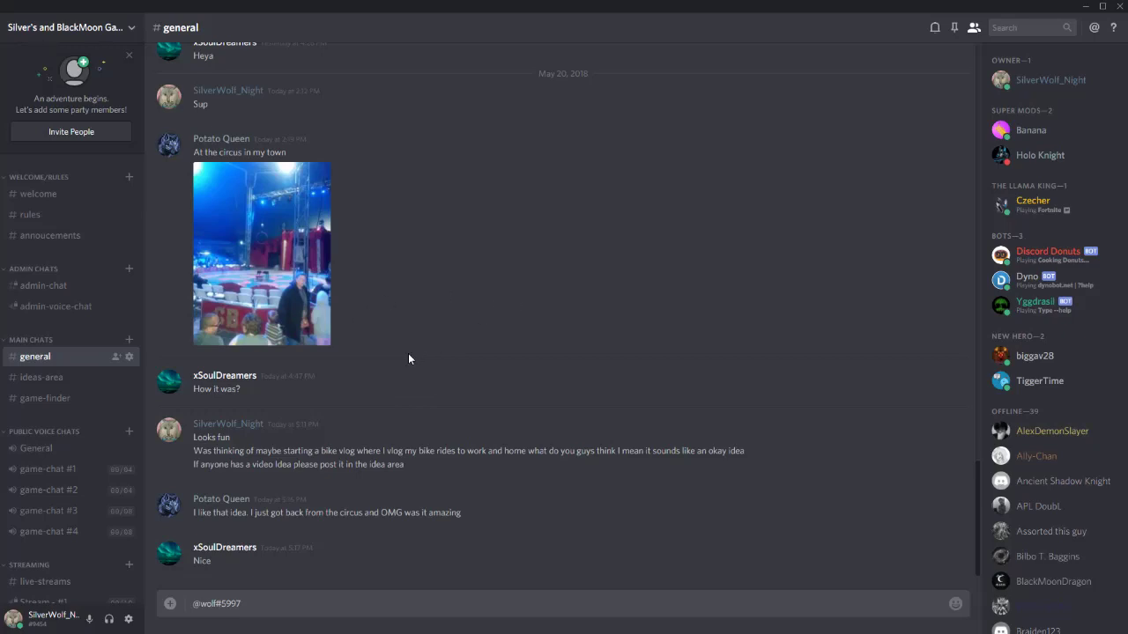
{"action": "left_click", "coordinate": [41, 377]}
{"action": "left_click", "coordinate": [44, 398]}
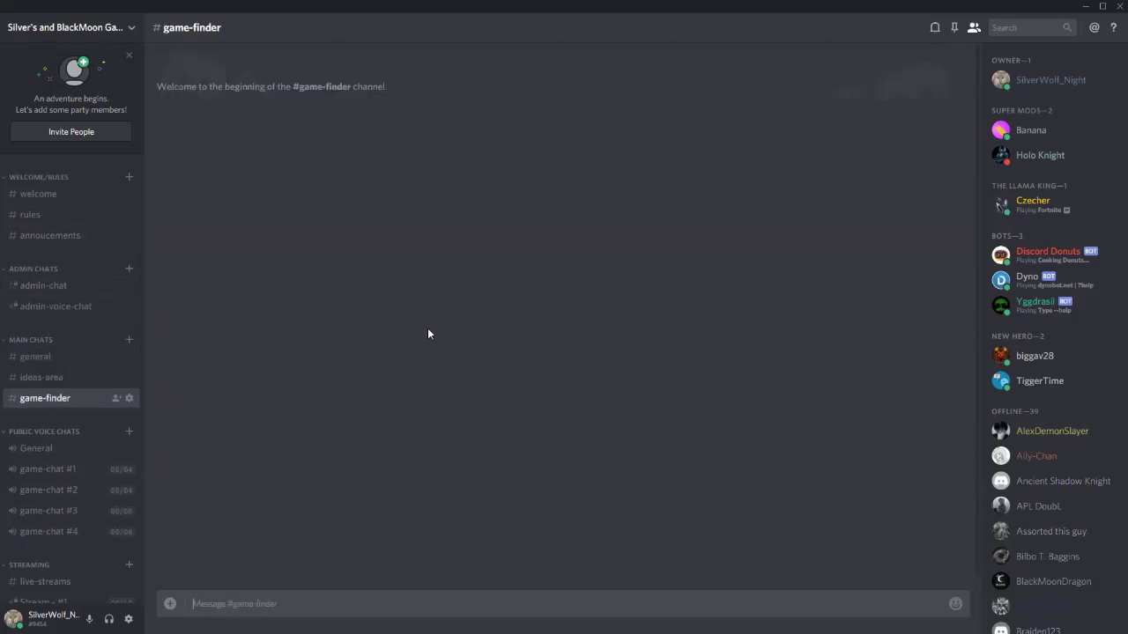
{"action": "left_click", "coordinate": [45, 379]}
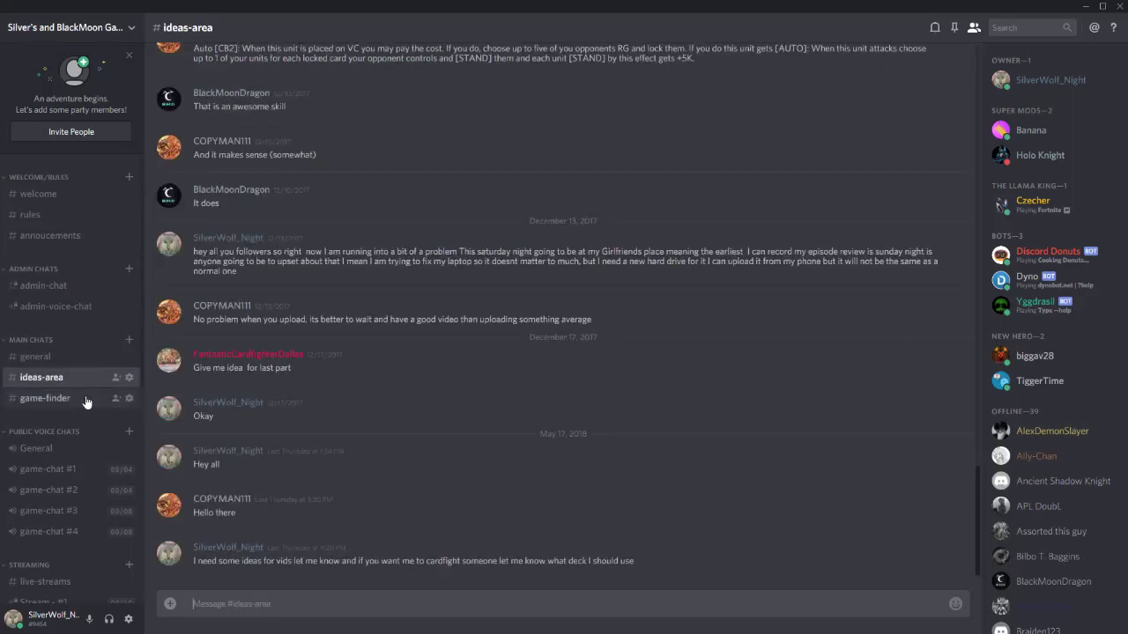
{"action": "left_click", "coordinate": [35, 357]}
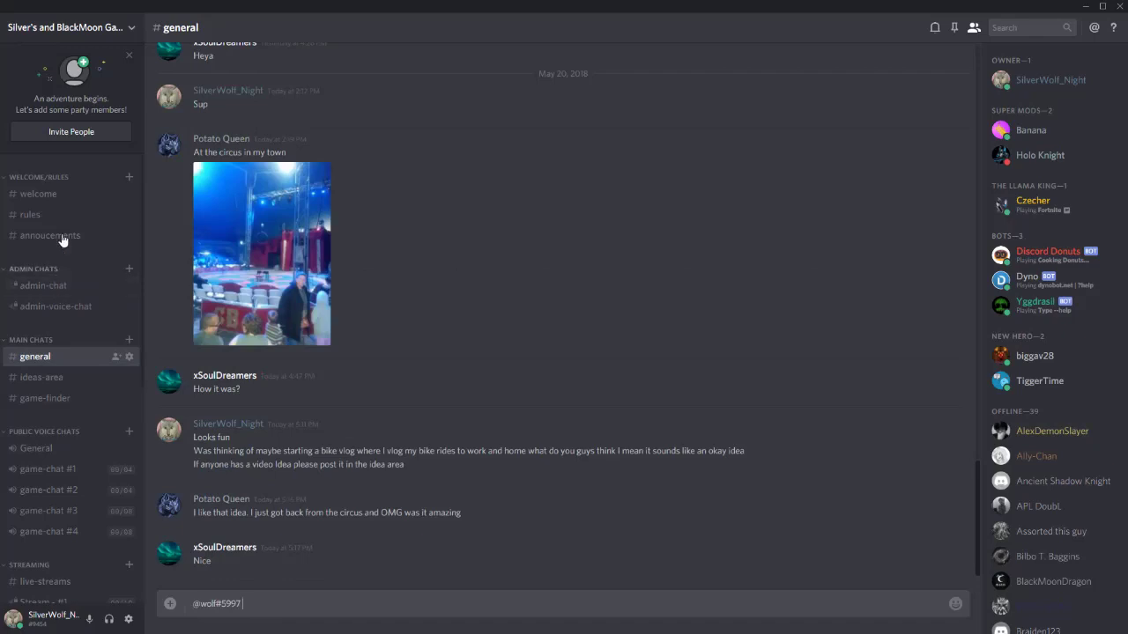